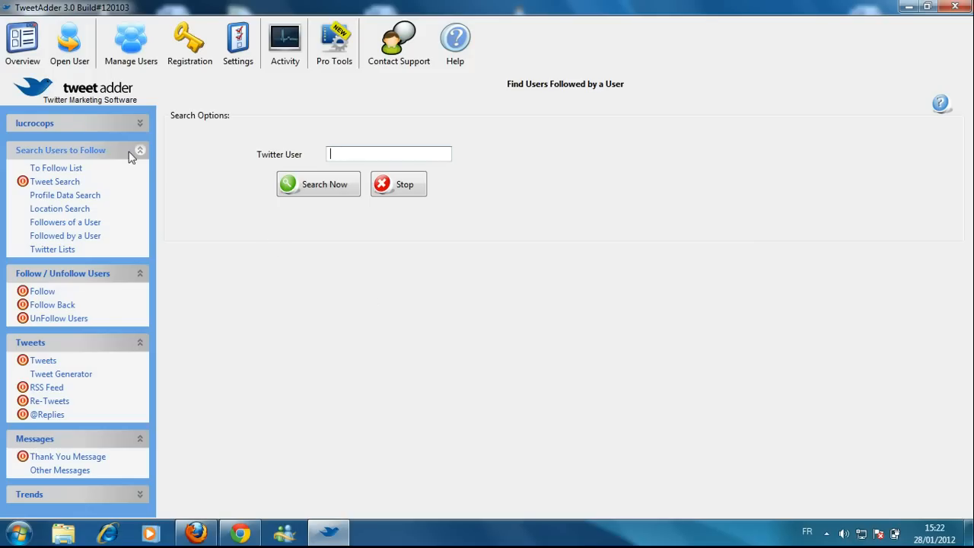
- Review the accounts overview, and open the account to view its To Follow list
{"action": "left_click", "coordinate": [34, 59]}
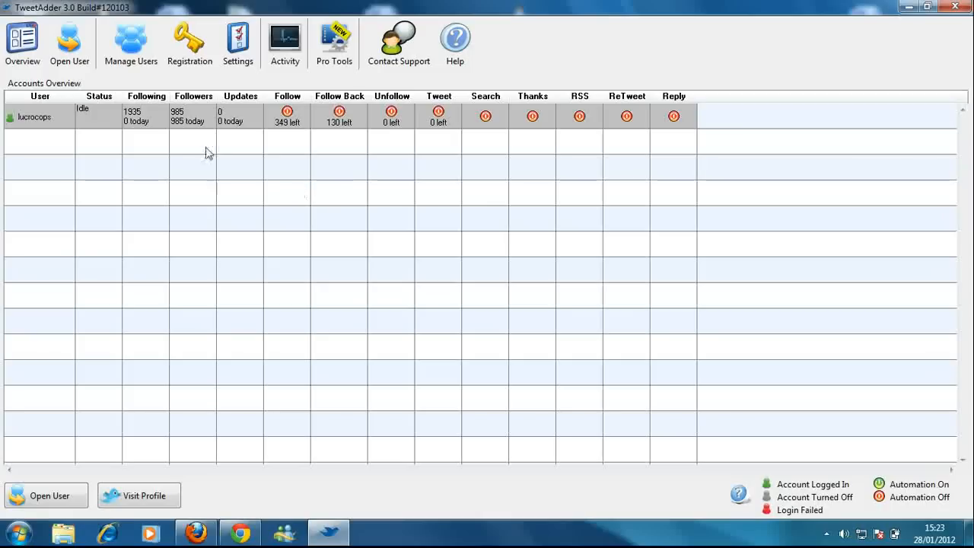
{"action": "left_click", "coordinate": [81, 60]}
{"action": "left_click", "coordinate": [122, 62]}
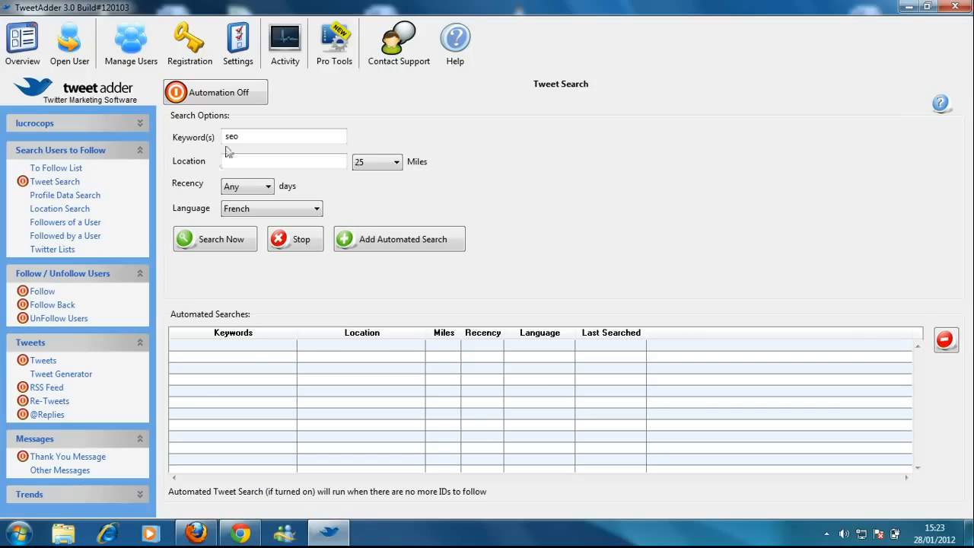
{"action": "left_click", "coordinate": [76, 169]}
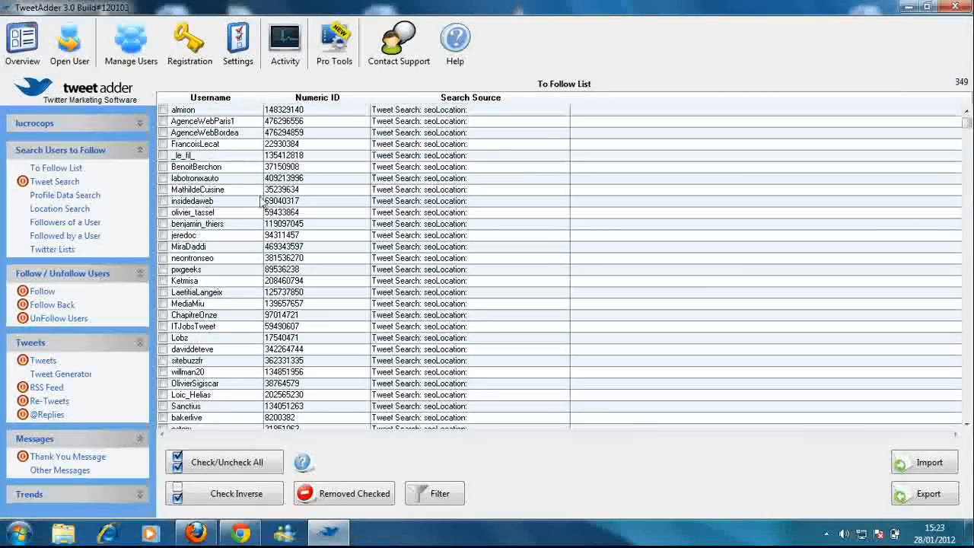
- Run a tweet search for the keyword "seo" in French and stop it to list the collected users
{"action": "left_click", "coordinate": [76, 185]}
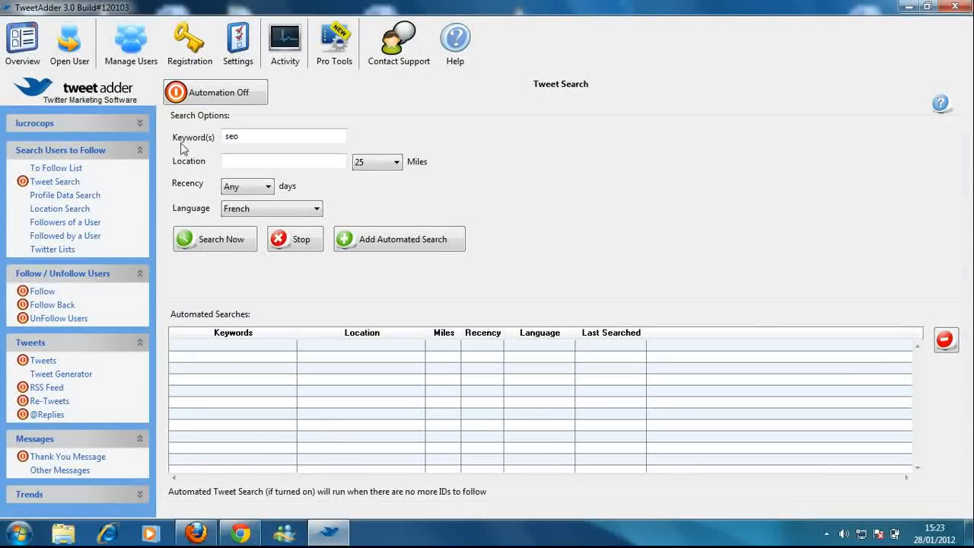
{"action": "left_click", "coordinate": [252, 139]}
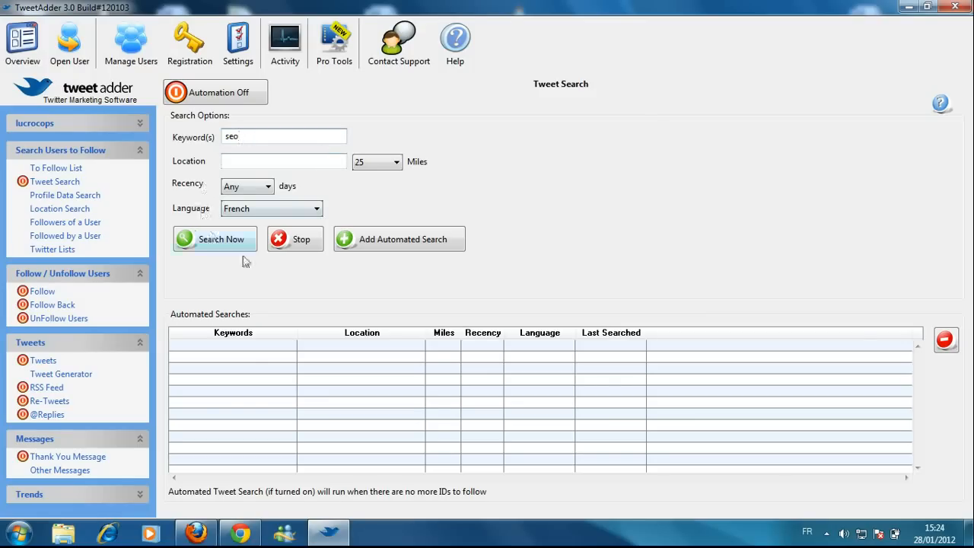
{"action": "left_click", "coordinate": [215, 239]}
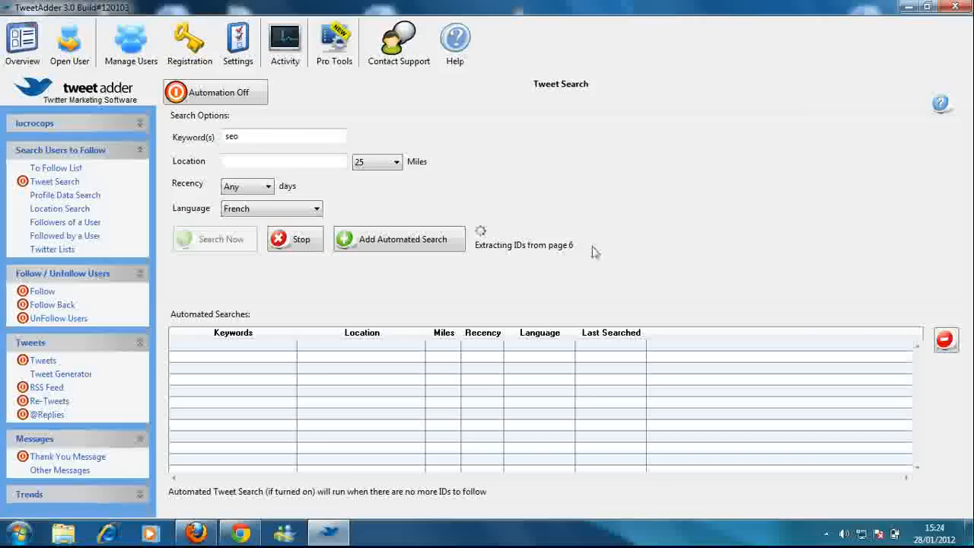
{"action": "left_click", "coordinate": [304, 239]}
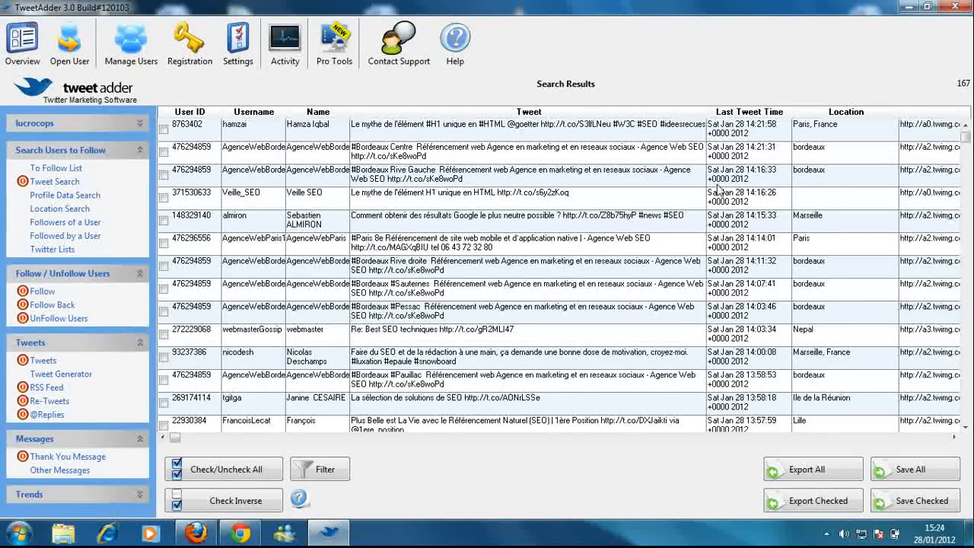
- Save all the "seo" search results to the To Follow list and return to the accounts overview
{"action": "left_click_drag", "start_coordinate": [968, 139], "coordinate": [967, 239]}
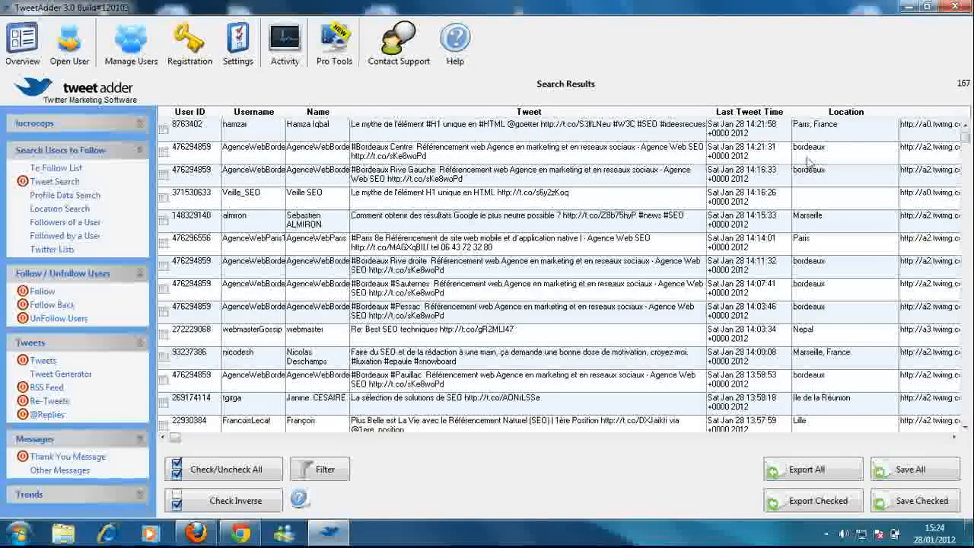
{"action": "left_click", "coordinate": [937, 466]}
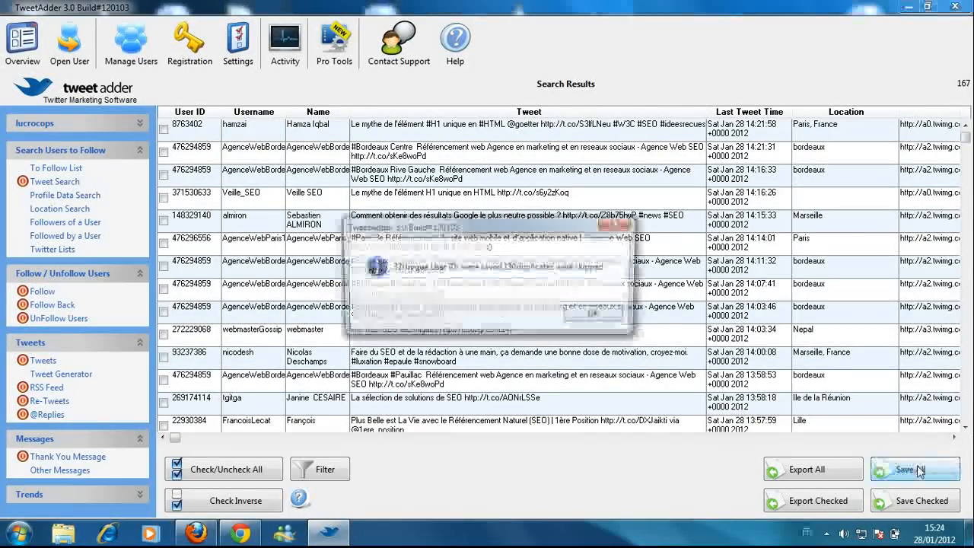
{"action": "left_click", "coordinate": [594, 316]}
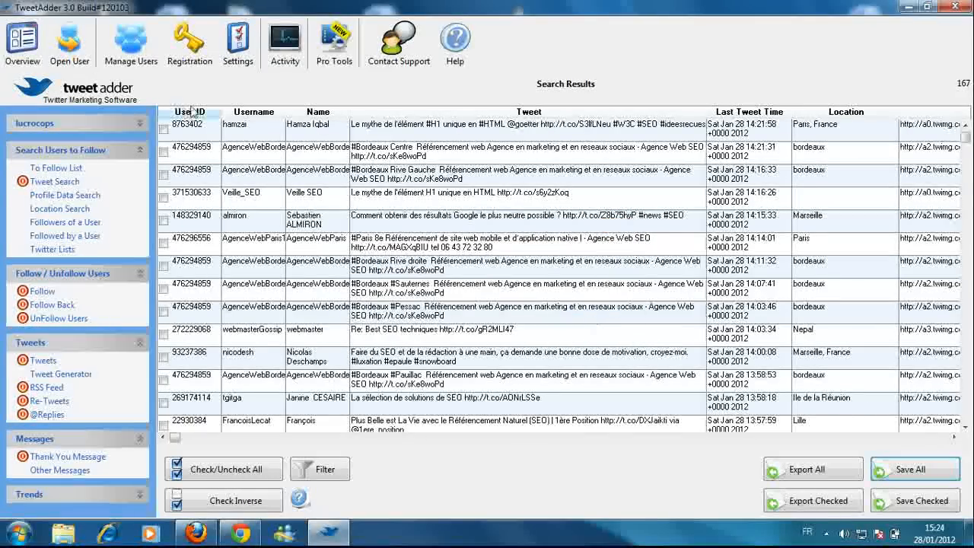
{"action": "left_click", "coordinate": [22, 42]}
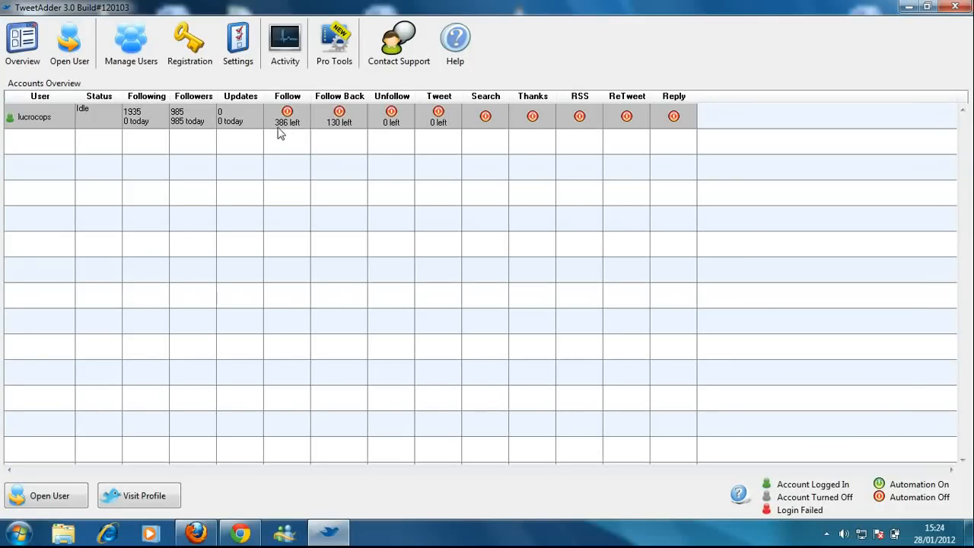
- Run a French tweet search in the account for the keyword "marketing" and stop it to list the collected users
{"action": "left_click", "coordinate": [70, 66]}
{"action": "left_click", "coordinate": [71, 183]}
{"action": "type", "text": "marke"}
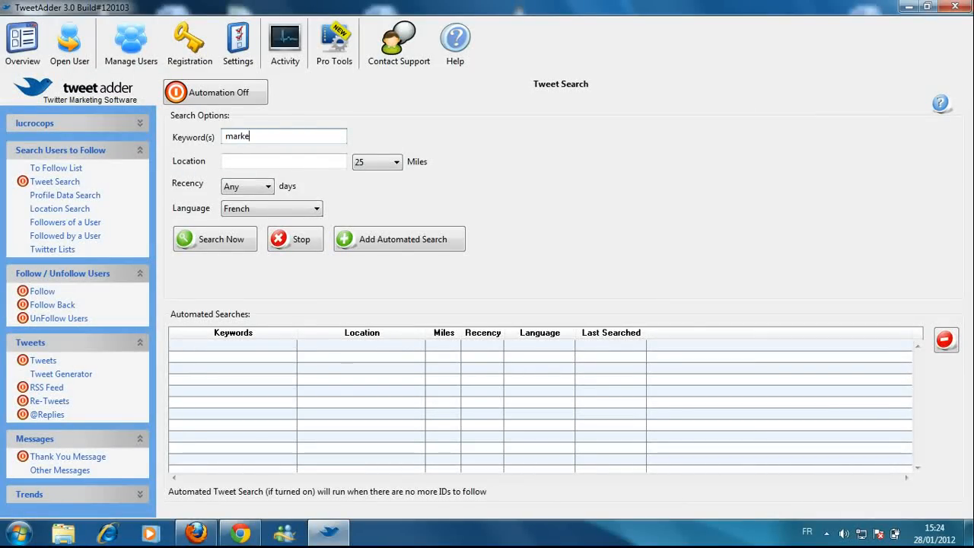
{"action": "key", "text": "BackSpace"}
{"action": "key", "text": "BackSpace"}
{"action": "key", "text": "BackSpace"}
{"action": "type", "text": "ng"}
{"action": "left_click", "coordinate": [212, 240]}
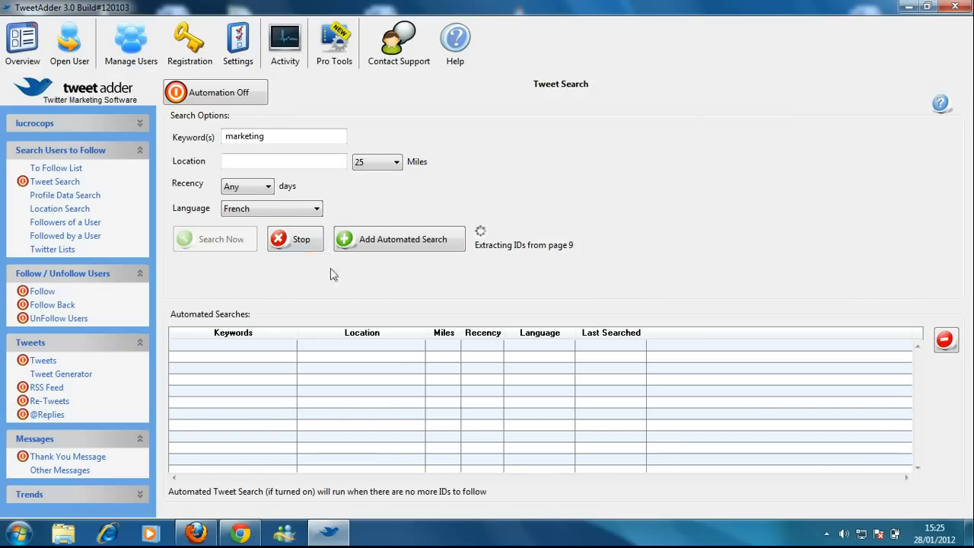
{"action": "left_click", "coordinate": [297, 241]}
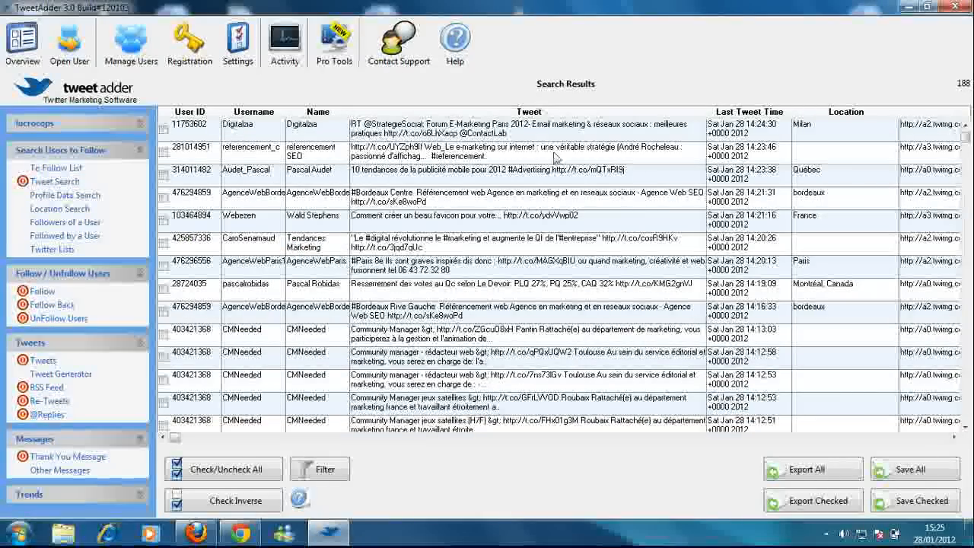
- Save all the "marketing" search results to the To Follow list
{"action": "mouse_move", "coordinate": [967, 138]}
{"action": "left_mouse_down"}
{"action": "mouse_move", "coordinate": [969, 355]}
{"action": "mouse_move", "coordinate": [966, 128]}
{"action": "left_mouse_up"}
{"action": "left_click", "coordinate": [907, 472]}
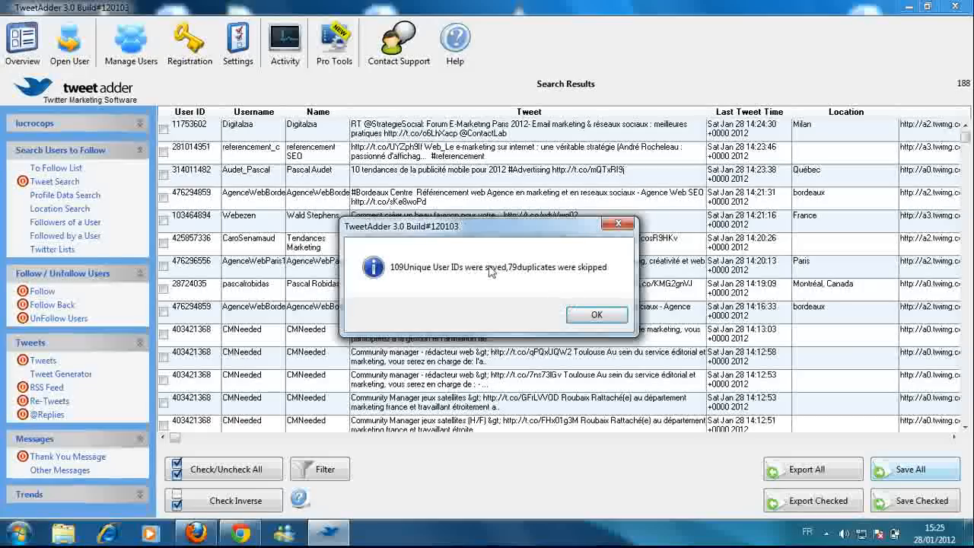
{"action": "left_click", "coordinate": [596, 316]}
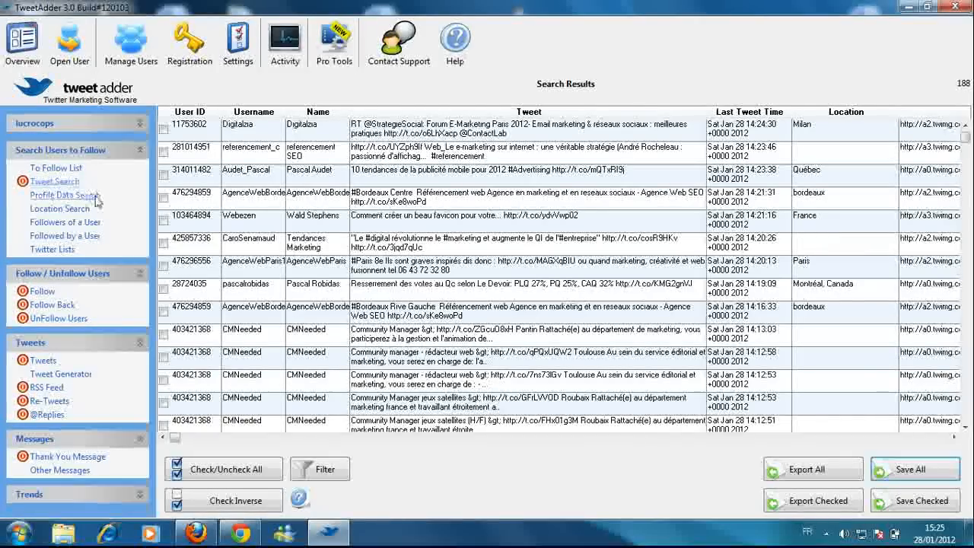
- Look at the Followers of a User and Followed by a User searches, and check the accounts overview
{"action": "left_click", "coordinate": [78, 224]}
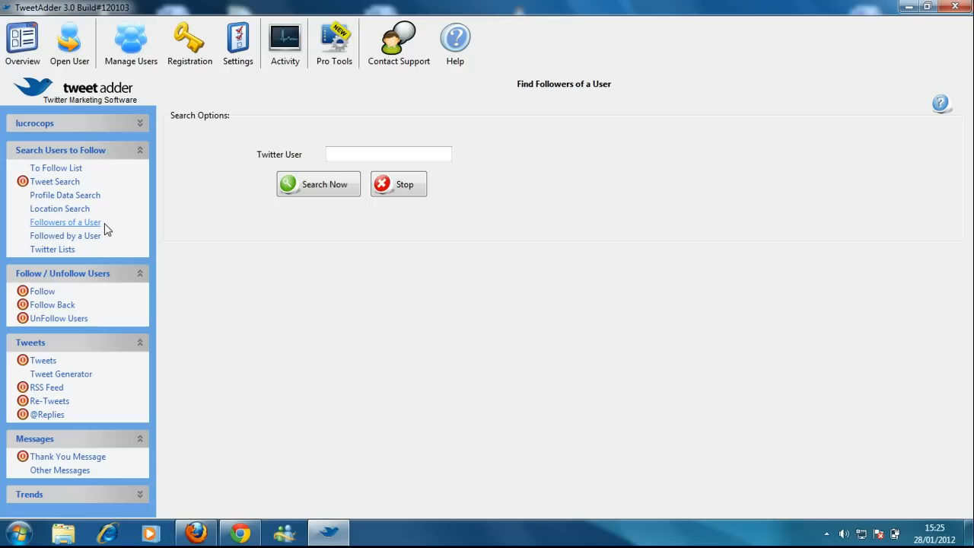
{"action": "left_click", "coordinate": [344, 154]}
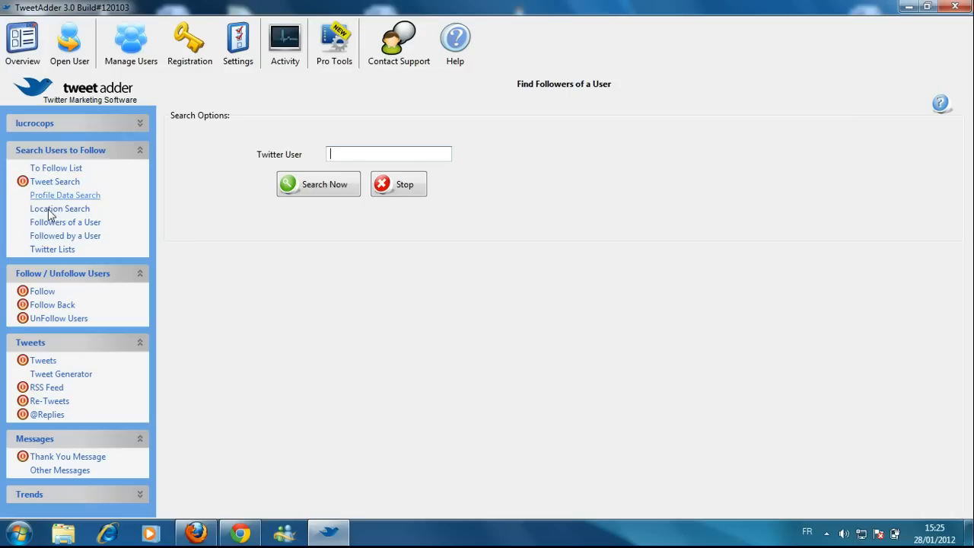
{"action": "left_click", "coordinate": [79, 240]}
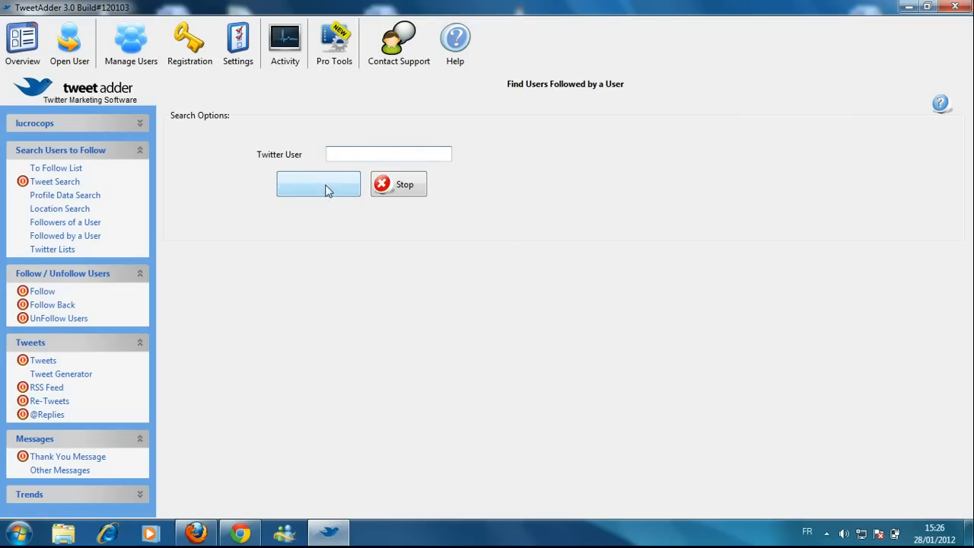
{"action": "left_click", "coordinate": [22, 40]}
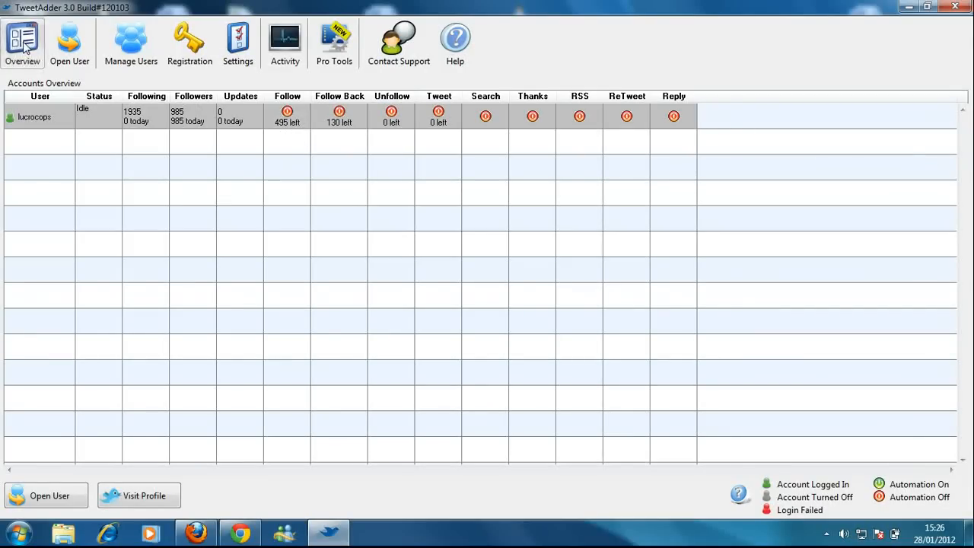
- Open the account's Follow settings, start sending 50 follows with a 1 to 3 second delay, and stop the sending
{"action": "left_click", "coordinate": [79, 61]}
{"action": "left_click", "coordinate": [120, 70]}
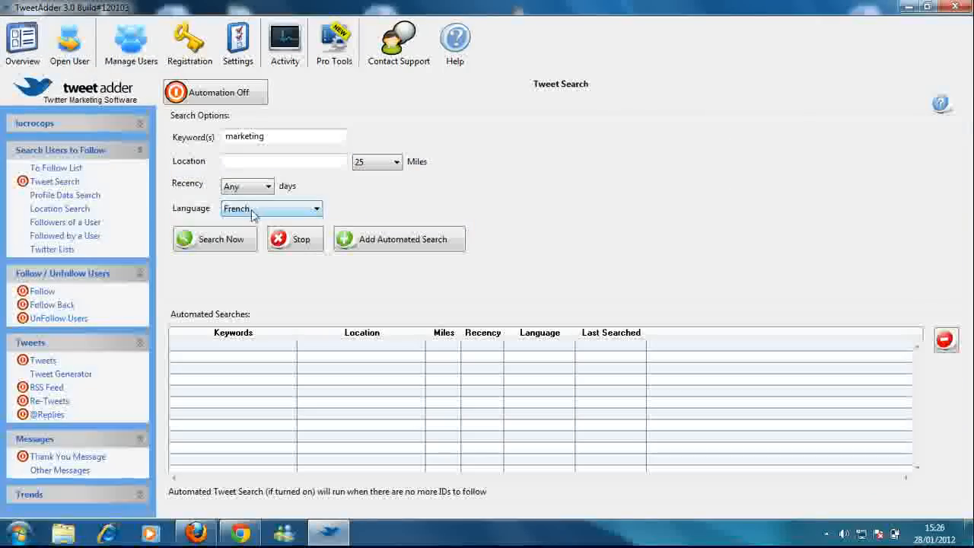
{"action": "left_click", "coordinate": [52, 292]}
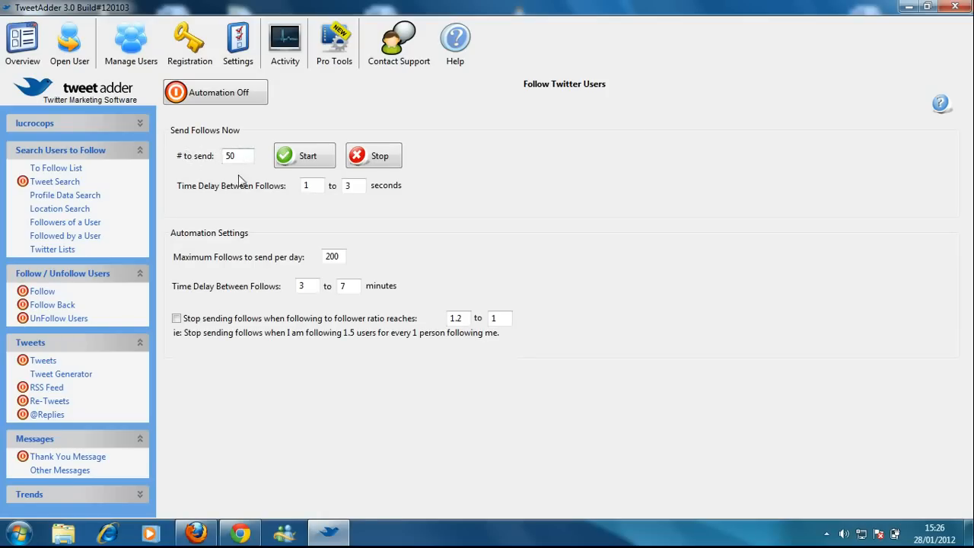
{"action": "left_click", "coordinate": [297, 155]}
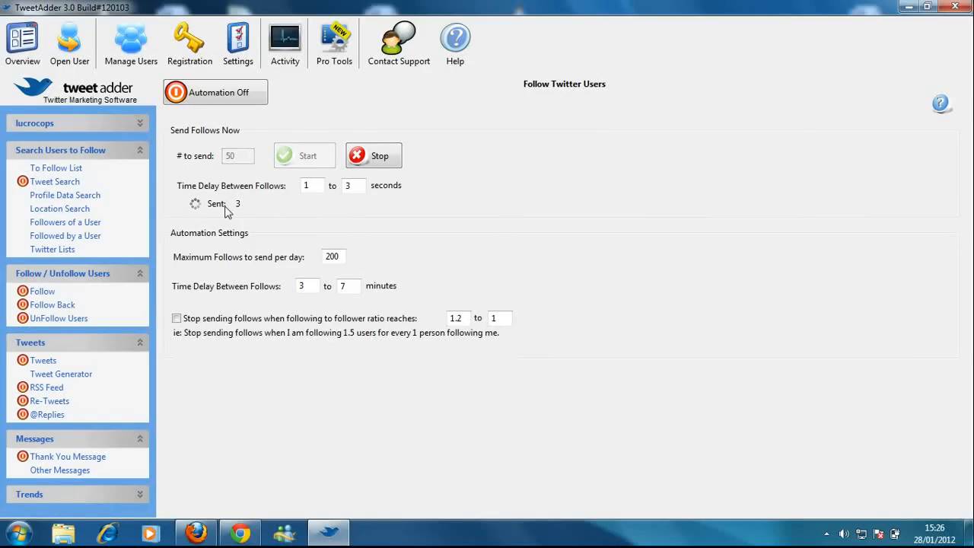
{"action": "left_click", "coordinate": [372, 157]}
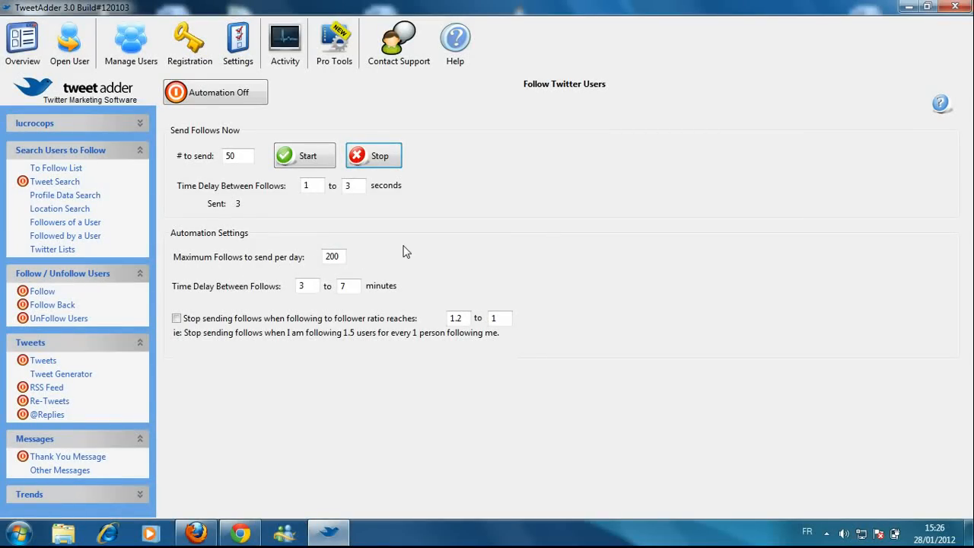
- Examine the maximum follows per day in the automation settings, and check the account's figures in the accounts overview
{"action": "double_click", "coordinate": [325, 256]}
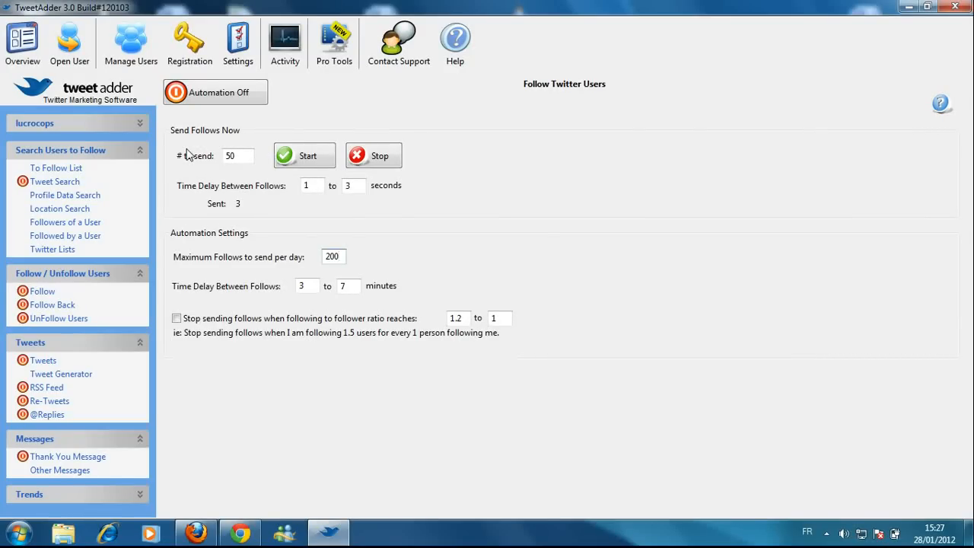
{"action": "left_click", "coordinate": [23, 41]}
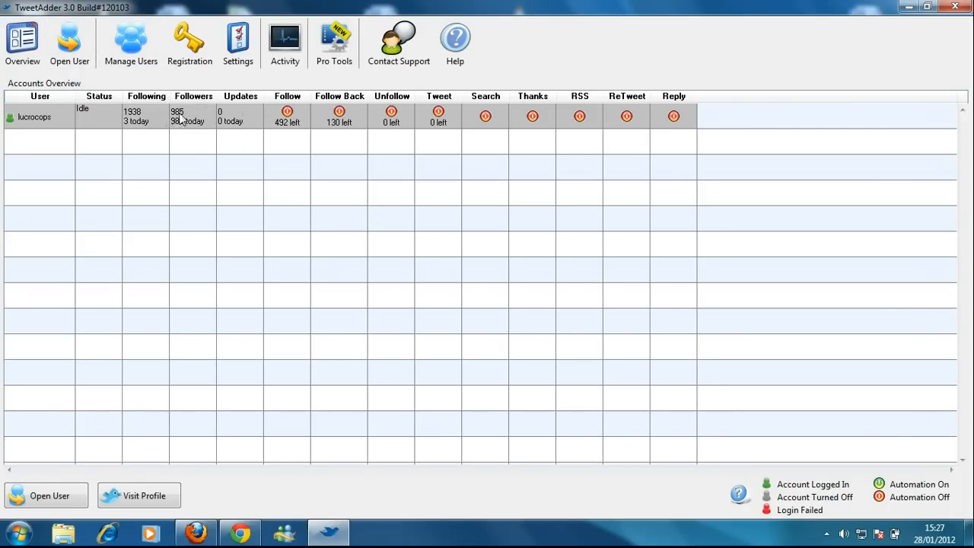
{"action": "left_click", "coordinate": [92, 62]}
{"action": "left_click", "coordinate": [96, 71]}
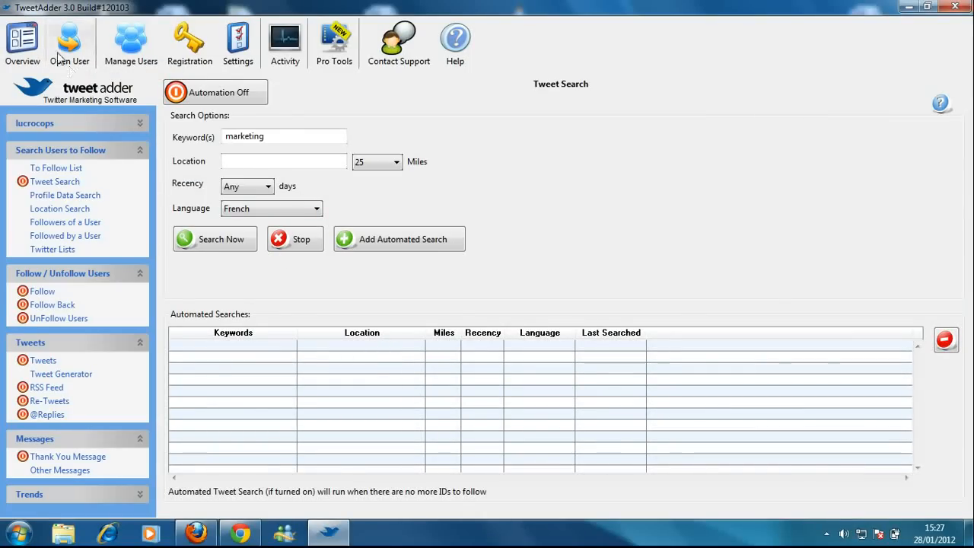
{"action": "left_click", "coordinate": [23, 42]}
- Visit the account's Twitter profile in Firefox and sign in with the saved login details
{"action": "left_click", "coordinate": [156, 500]}
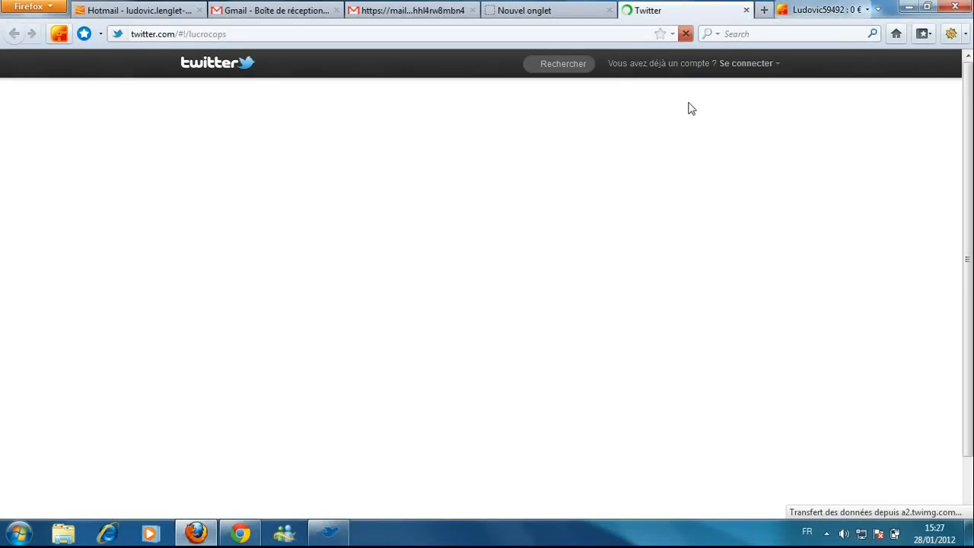
{"action": "left_click", "coordinate": [571, 12]}
{"action": "left_click", "coordinate": [644, 11]}
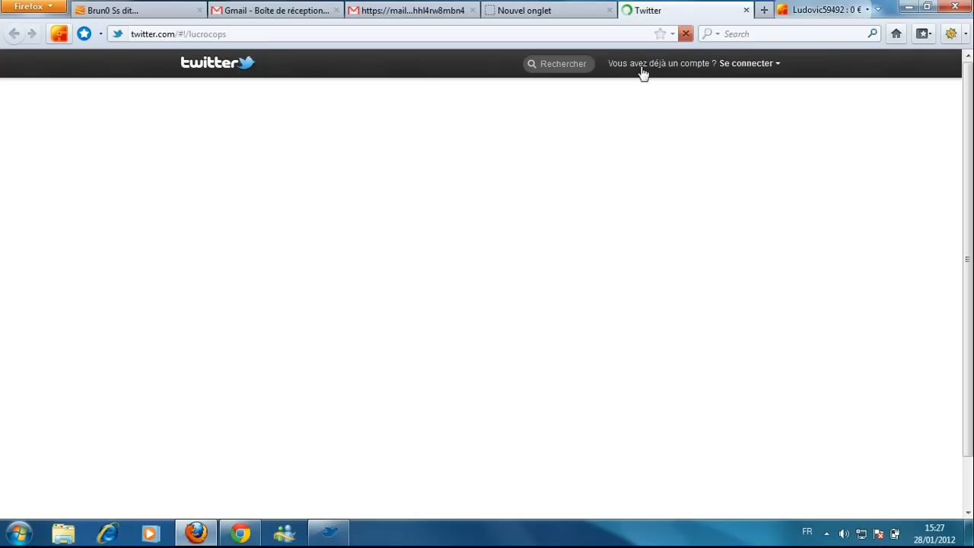
{"action": "left_click", "coordinate": [731, 63]}
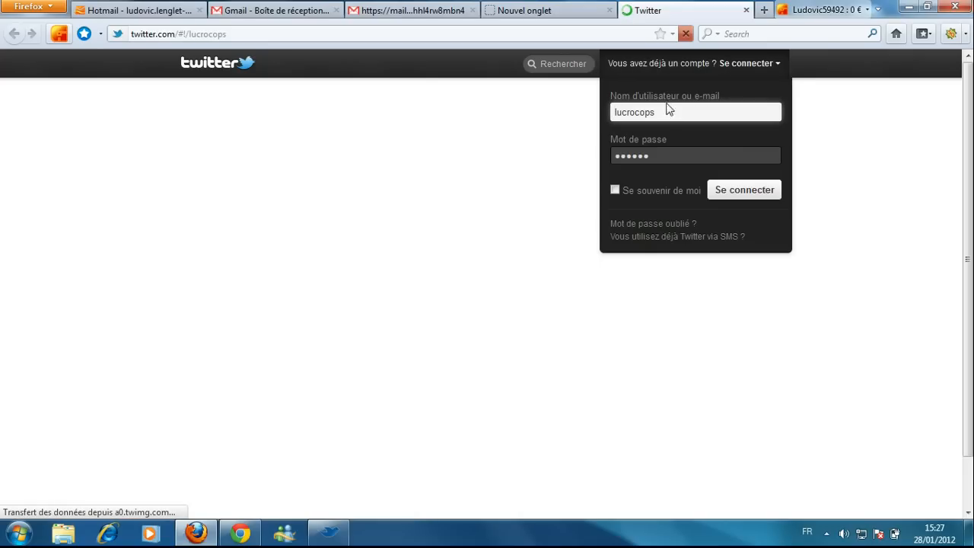
{"action": "left_click", "coordinate": [745, 194]}
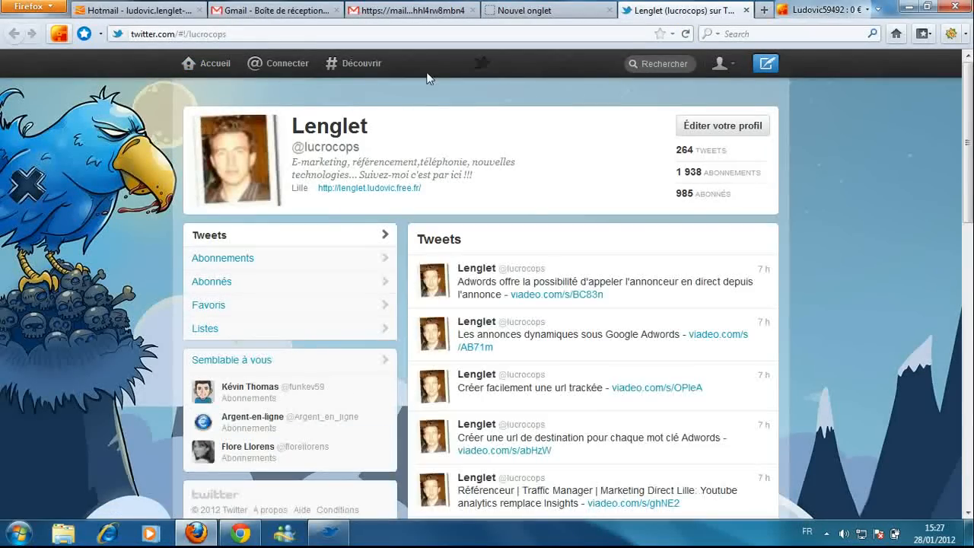
- Open the Twitter account settings and examine the HTTPS-only option
{"action": "left_click", "coordinate": [733, 70]}
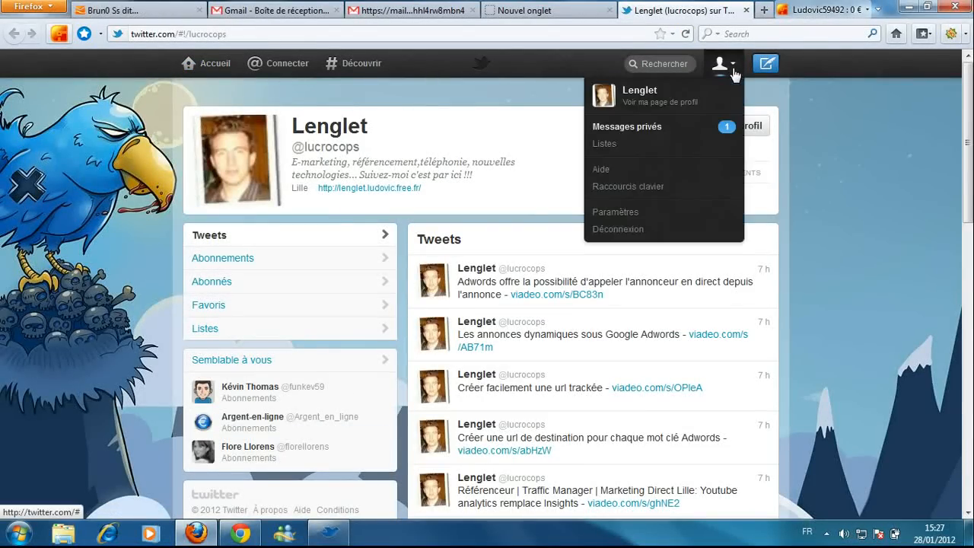
{"action": "left_click", "coordinate": [621, 213]}
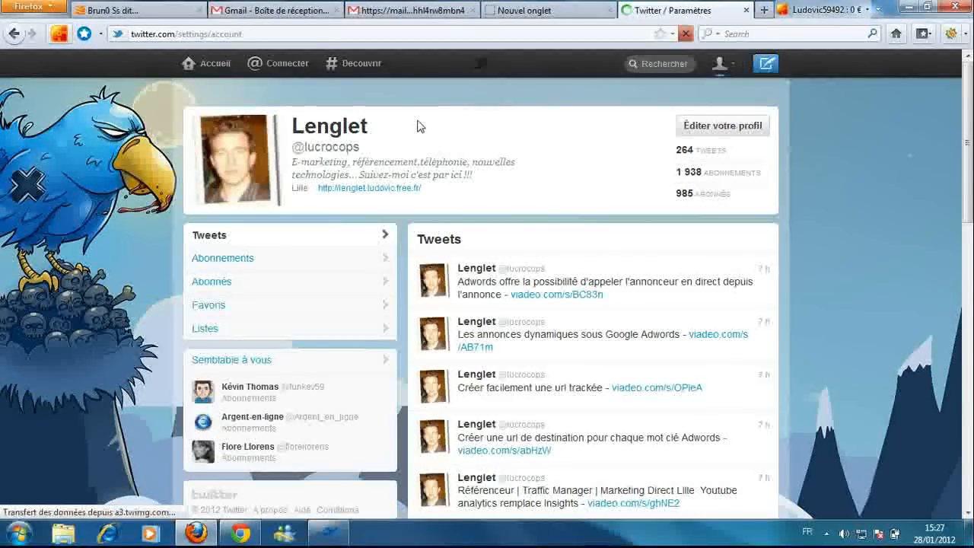
{"action": "scroll", "coordinate": [481, 177], "scroll_direction": "down", "scroll_amount": 10}
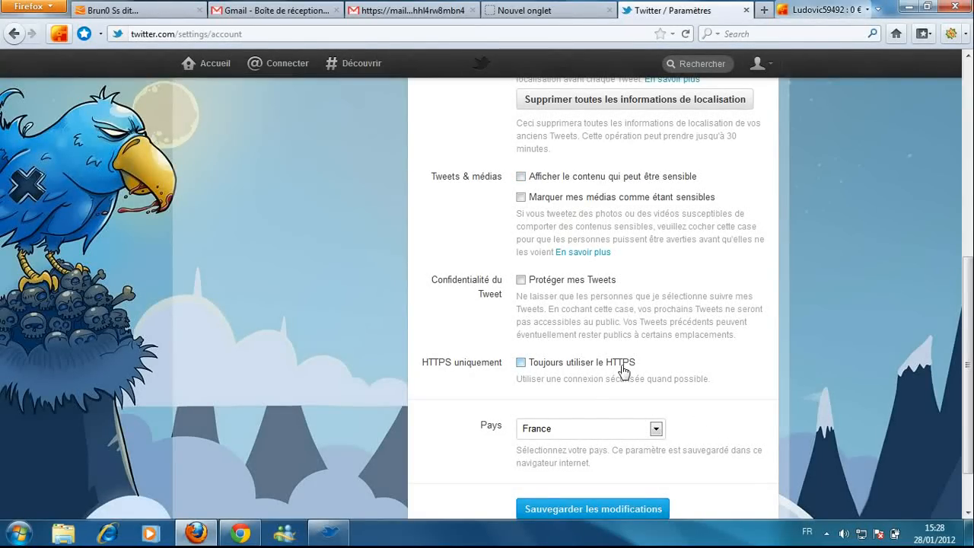
{"action": "scroll", "coordinate": [623, 371], "scroll_direction": "down", "scroll_amount": 2}
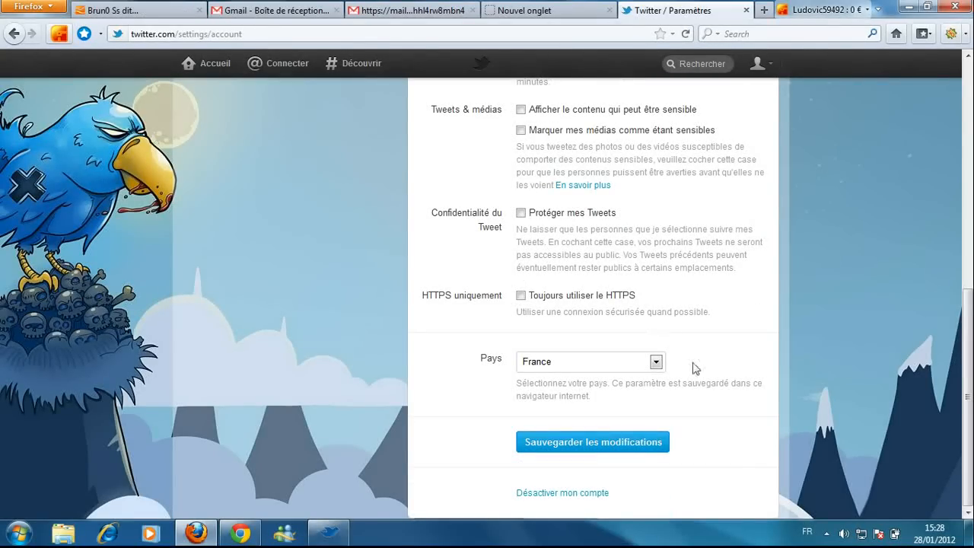
- Leave the Twitter account settings, switch back to TweetAdder and open the account's workspace
{"action": "scroll", "coordinate": [692, 368], "scroll_direction": "up", "scroll_amount": 10}
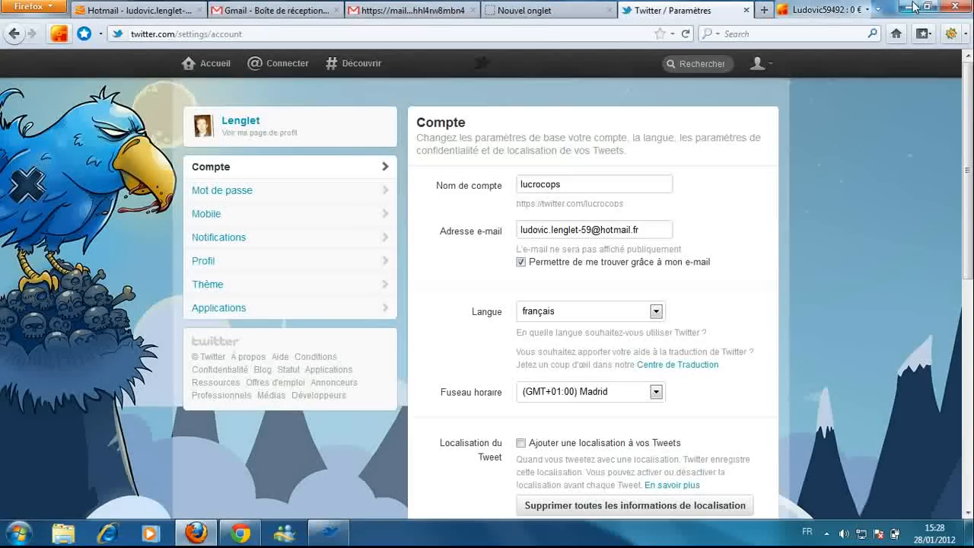
{"action": "left_click", "coordinate": [907, 7]}
{"action": "left_click", "coordinate": [69, 61]}
{"action": "left_click", "coordinate": [112, 66]}
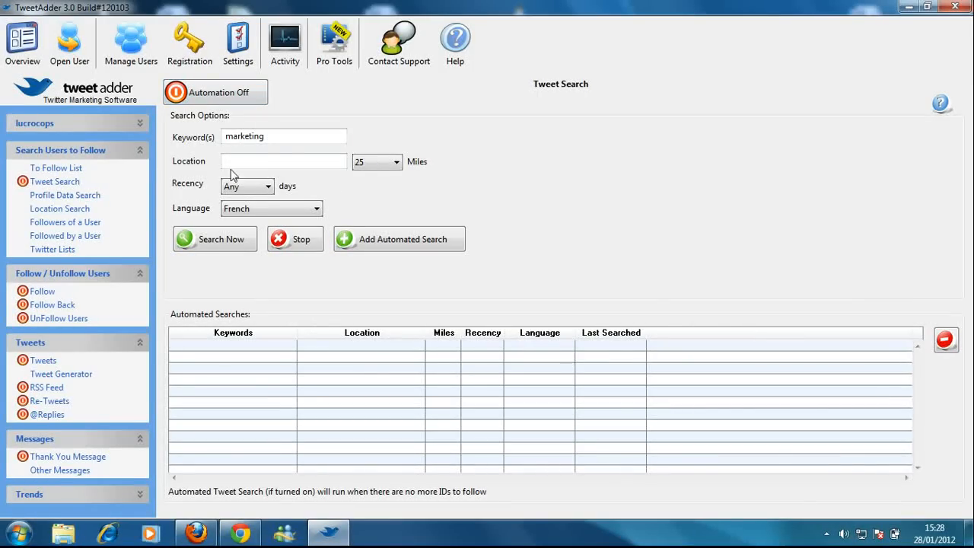
- Check the account's figures and automation status in the accounts overview, and reopen the account
{"action": "left_click", "coordinate": [22, 42]}
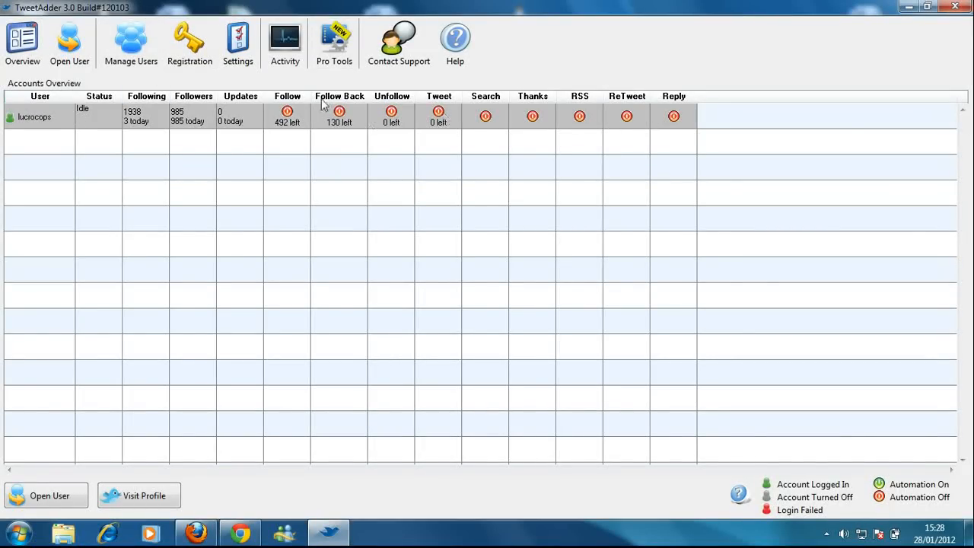
{"action": "left_click", "coordinate": [68, 44]}
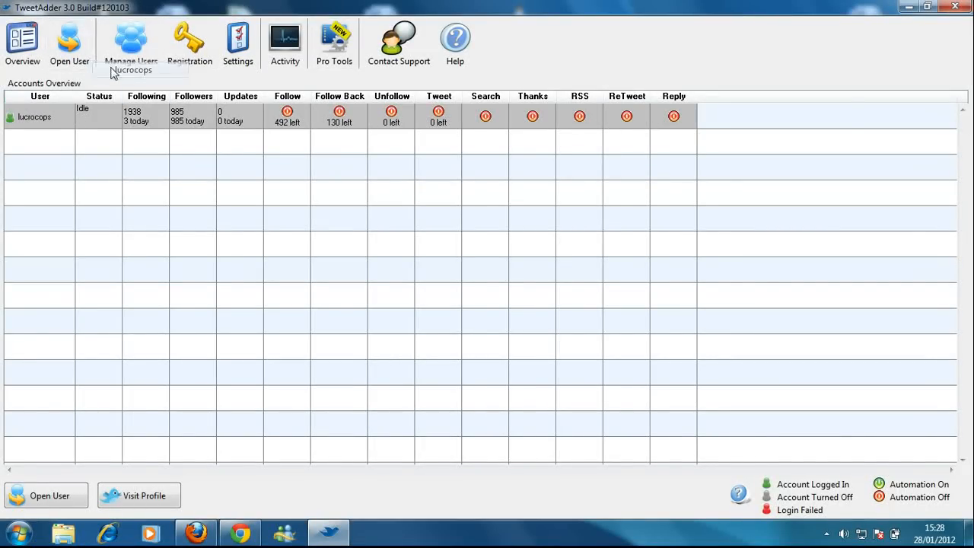
{"action": "left_click", "coordinate": [114, 71]}
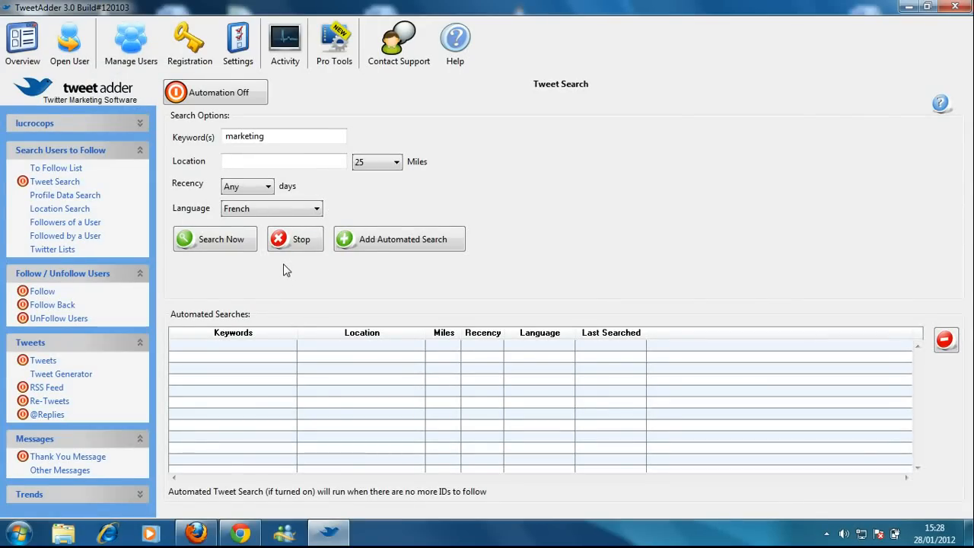
{"action": "left_click", "coordinate": [67, 457]}
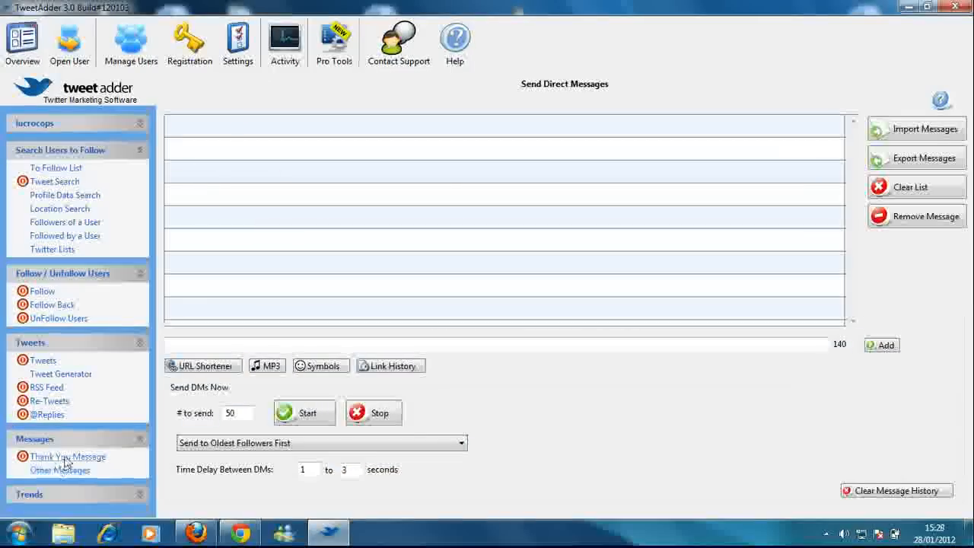
{"action": "left_click", "coordinate": [67, 457]}
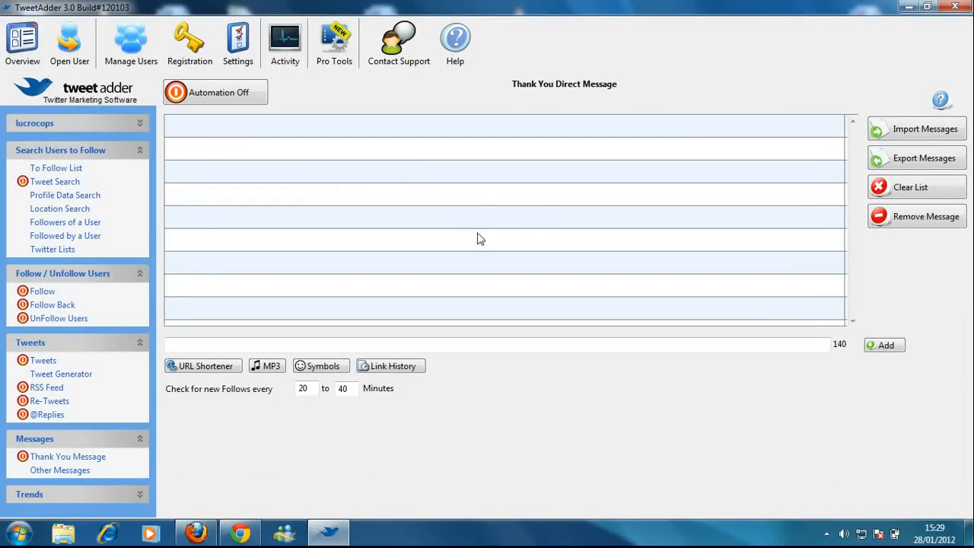
{"action": "left_click", "coordinate": [282, 344]}
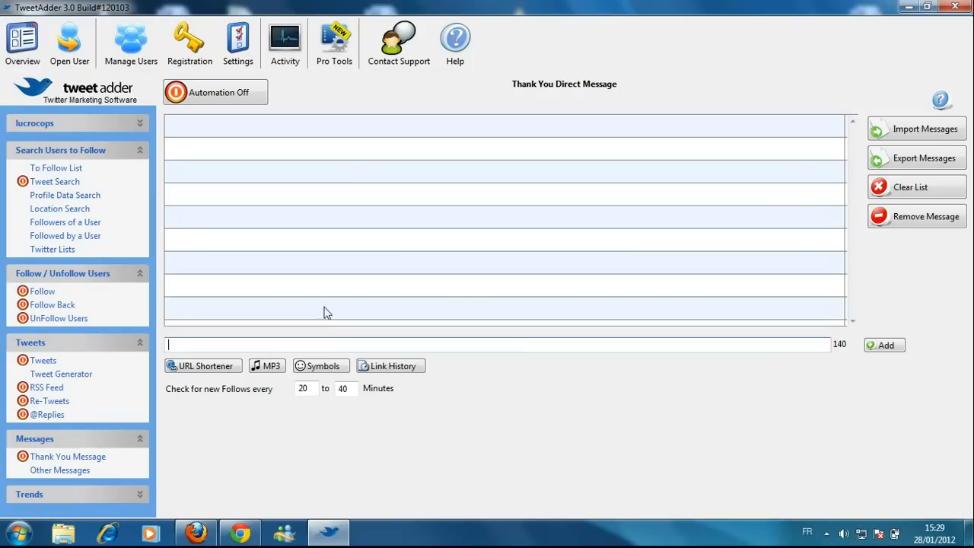
{"action": "type", "text": "Merci de me suivre. rET"}
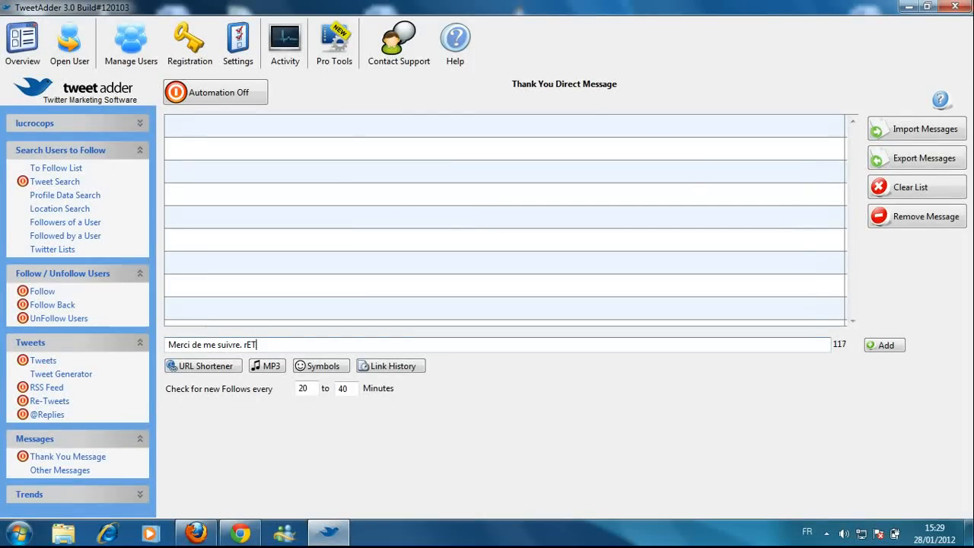
{"action": "type", "text": "z mon site à la"}
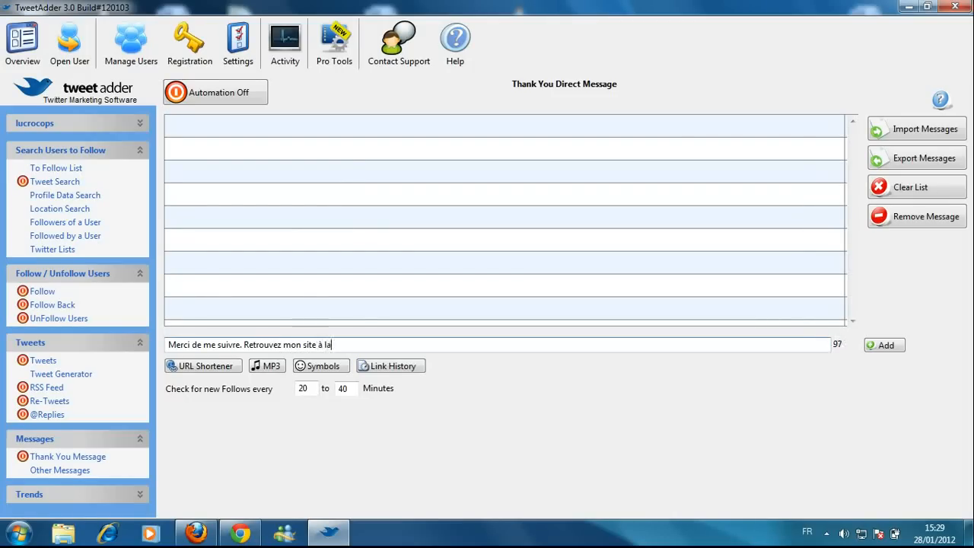
{"action": "key", "text": "BackSpace"}
{"action": "type", "text": "'adresse suivante : "}
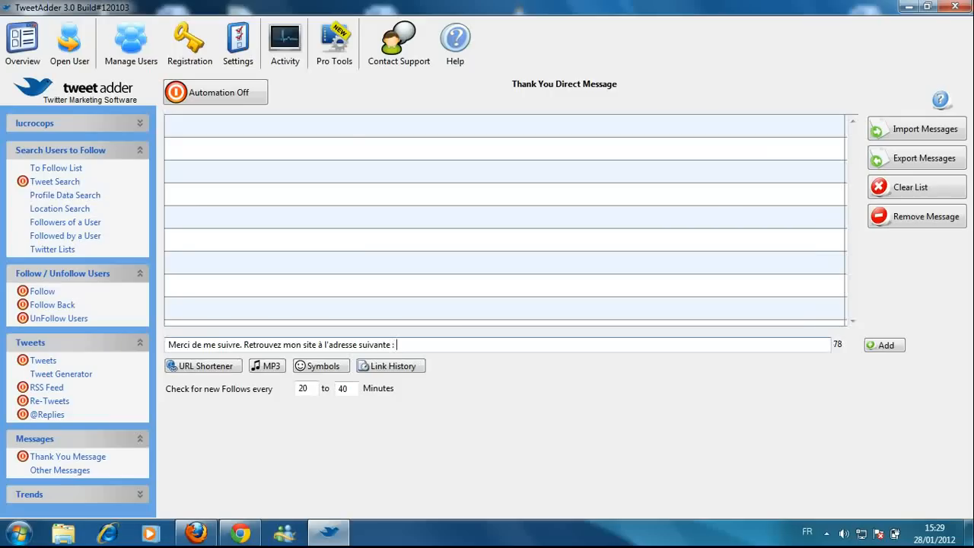
{"action": "type", "text": "www.mon-site.fr"}
- Open the account's own settings and examine the available custom user agents
{"action": "left_click", "coordinate": [107, 124]}
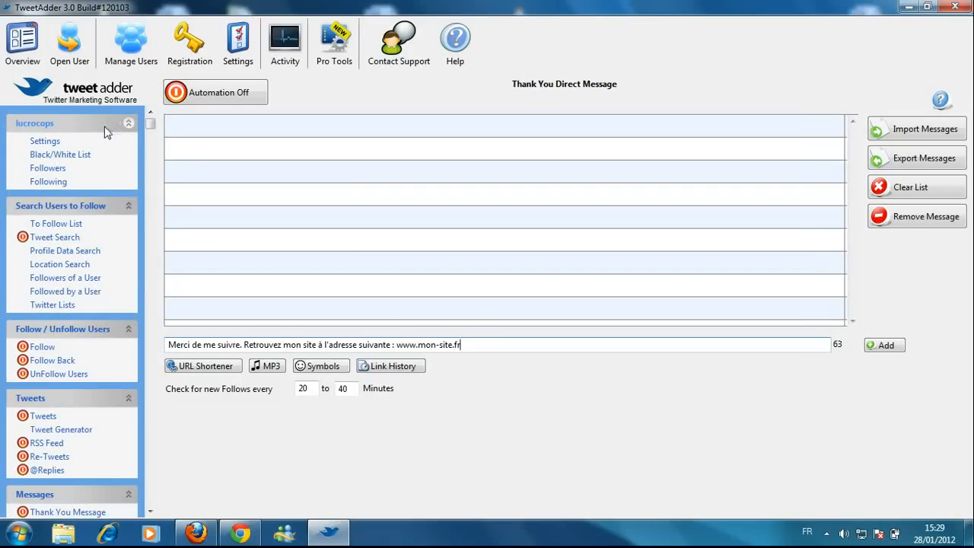
{"action": "left_click", "coordinate": [44, 141]}
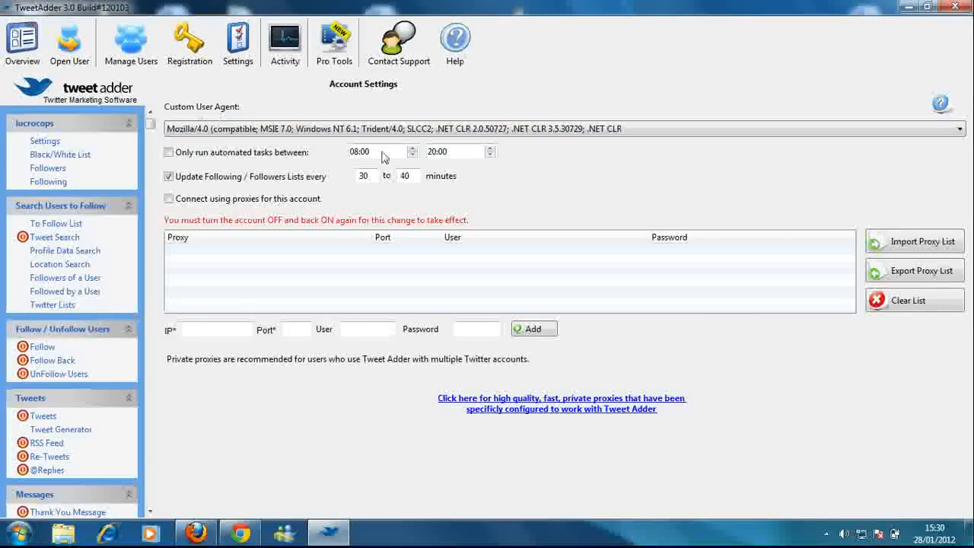
{"action": "left_click", "coordinate": [831, 134]}
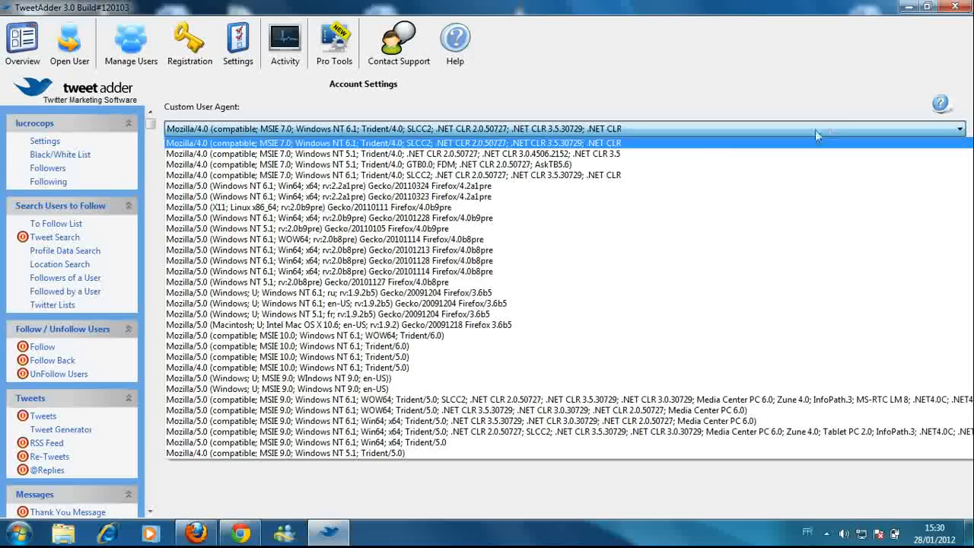
{"action": "scroll", "coordinate": [718, 160], "scroll_direction": "down", "scroll_amount": 5}
{"action": "scroll", "coordinate": [718, 162], "scroll_direction": "down", "scroll_amount": 10}
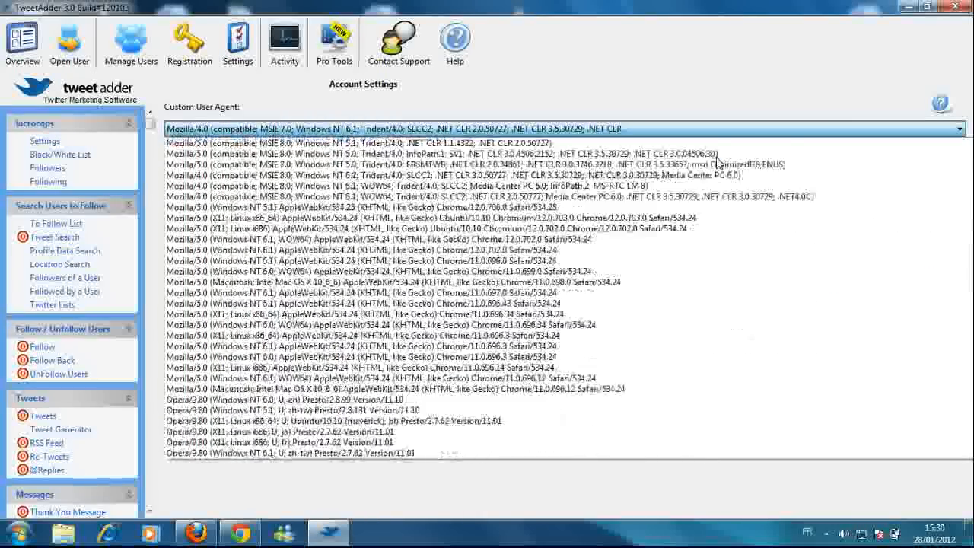
{"action": "scroll", "coordinate": [468, 280], "scroll_direction": "up", "scroll_amount": 10}
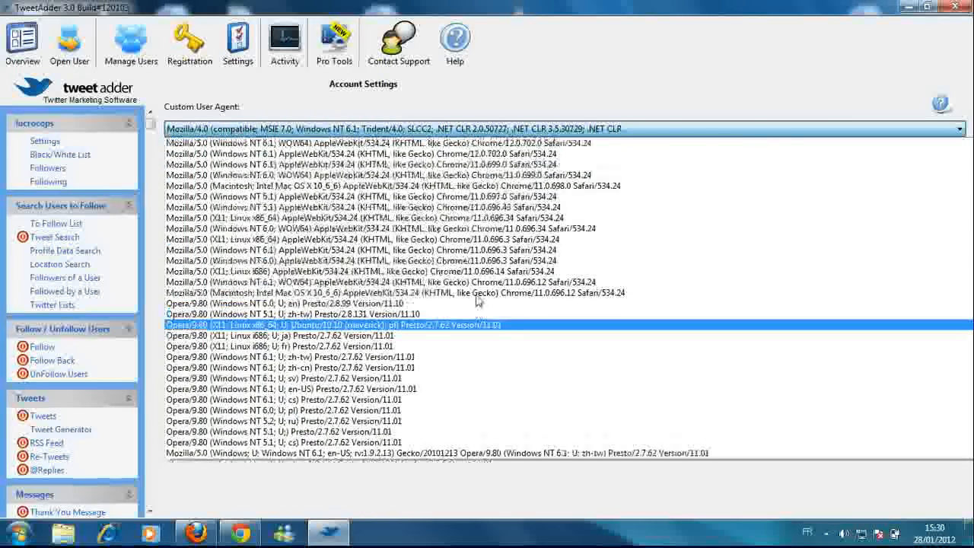
{"action": "scroll", "coordinate": [377, 403], "scroll_direction": "up", "scroll_amount": 5}
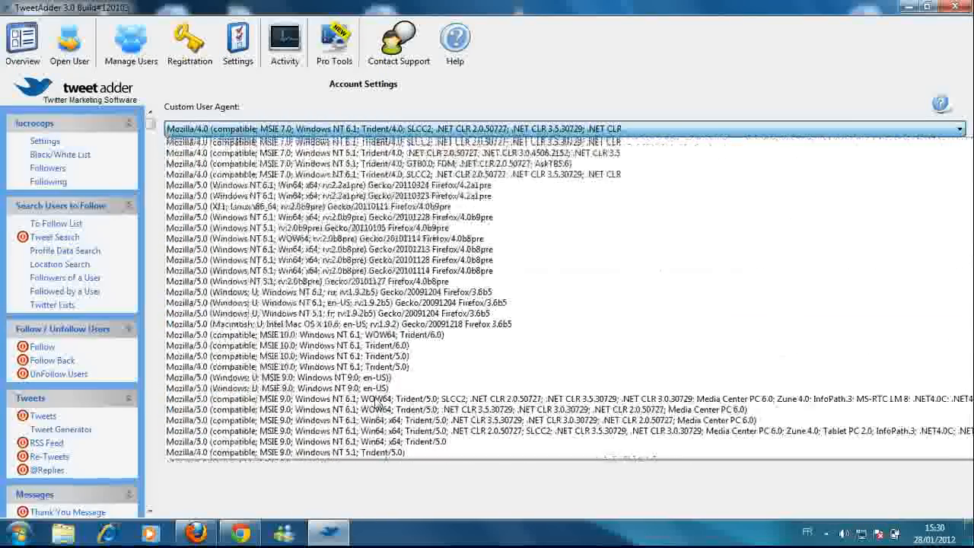
{"action": "left_click", "coordinate": [594, 89]}
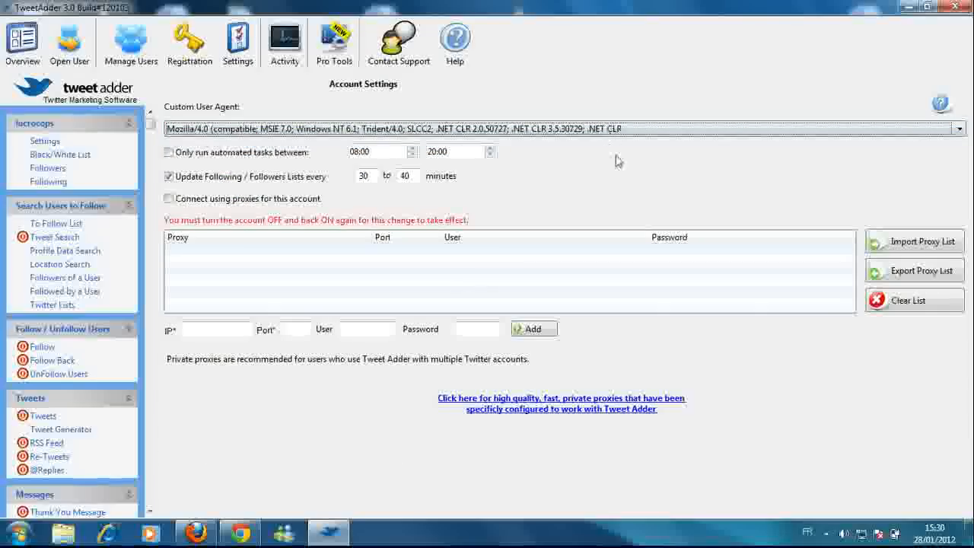